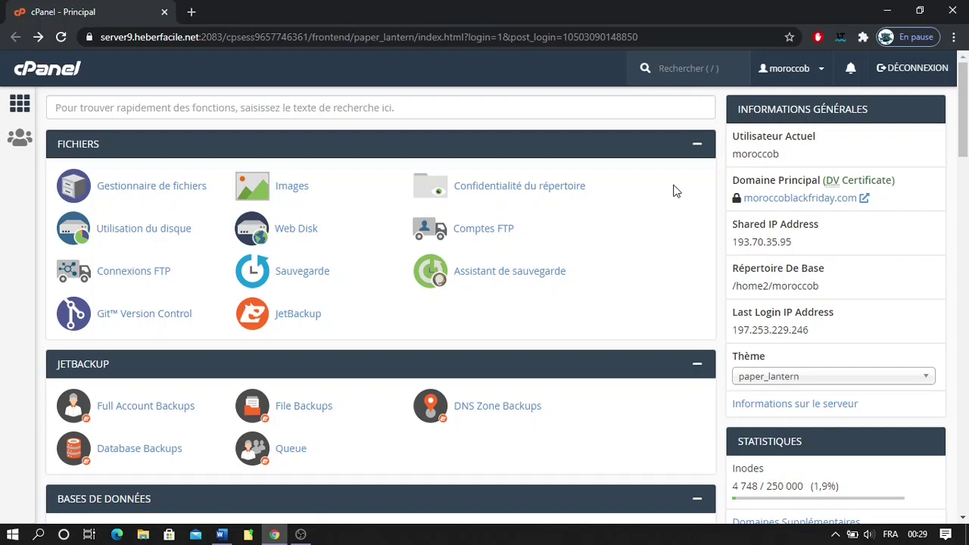
- Open the FTP accounts management page from the file tools
{"action": "key", "text": "slash"}
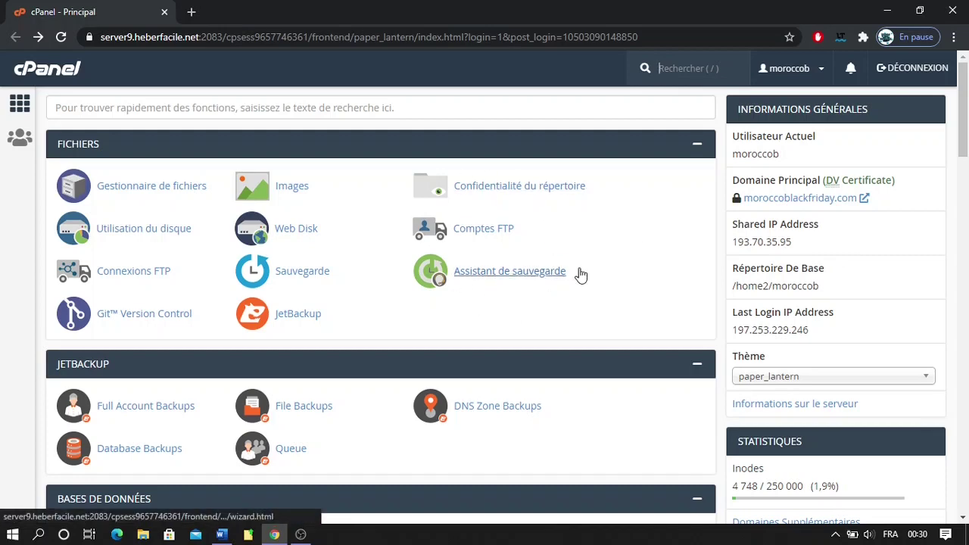
{"action": "scroll", "coordinate": [575, 265], "scroll_direction": "down", "scroll_amount": 1}
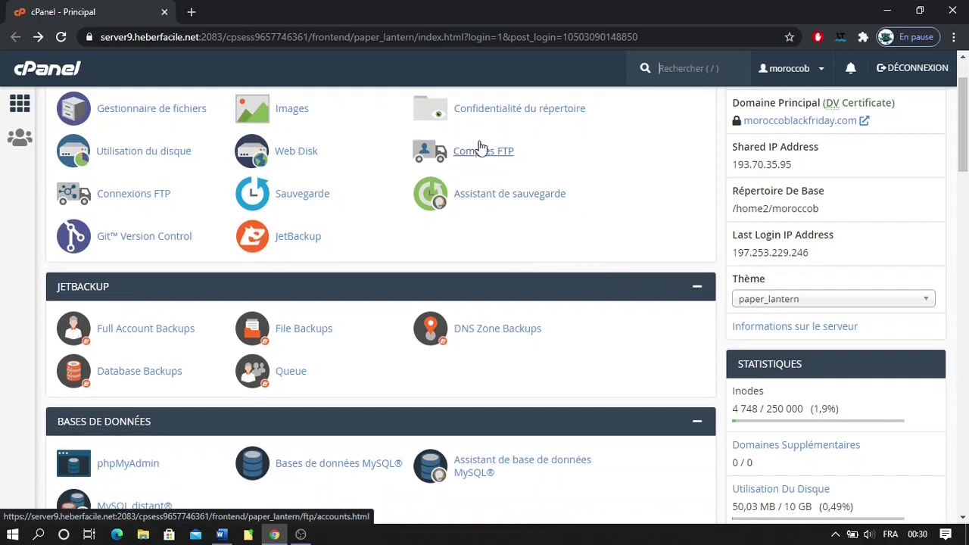
{"action": "scroll", "coordinate": [426, 238], "scroll_direction": "up", "scroll_amount": 1}
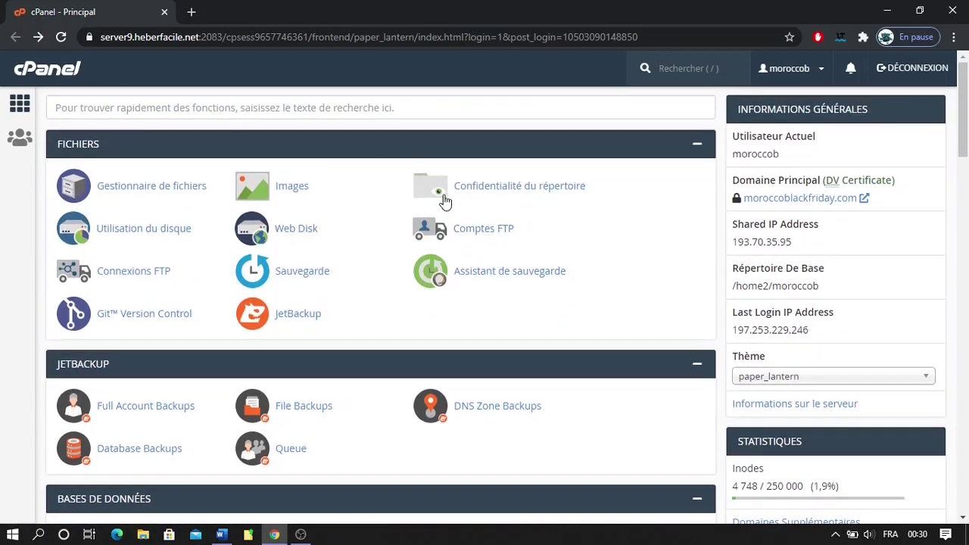
{"action": "left_click", "coordinate": [483, 228]}
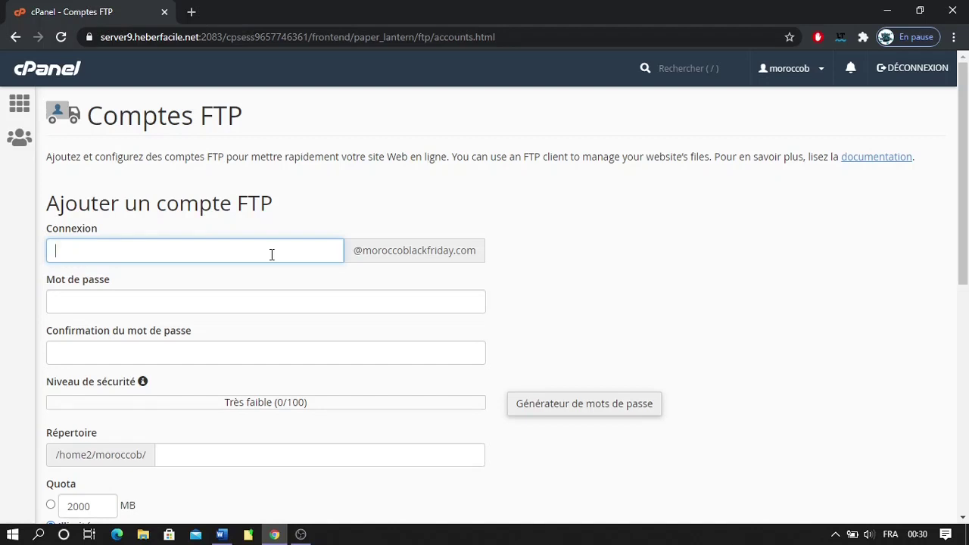
- Enter G1 as the login of the new FTP account
{"action": "type", "text": "f"}
{"action": "key", "text": "BackSpace"}
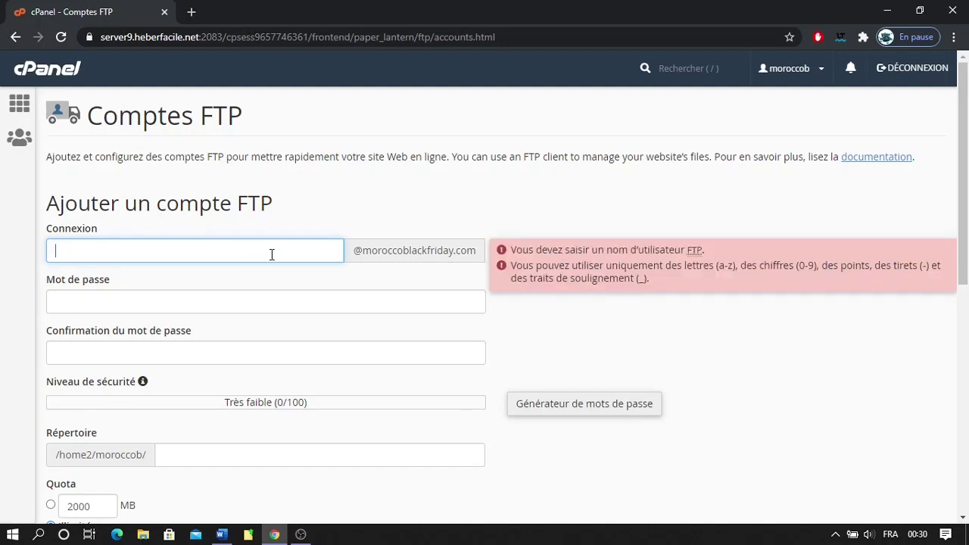
{"action": "type", "text": "G"}
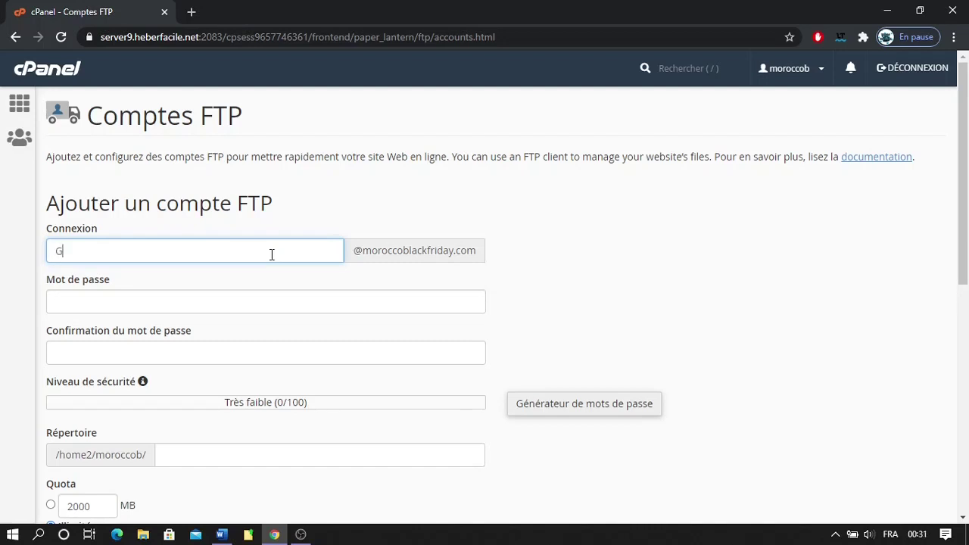
{"action": "type", "text": "1"}
- Enter the new FTP account's password and repeat it in the confirmation field
{"action": "left_click", "coordinate": [187, 307]}
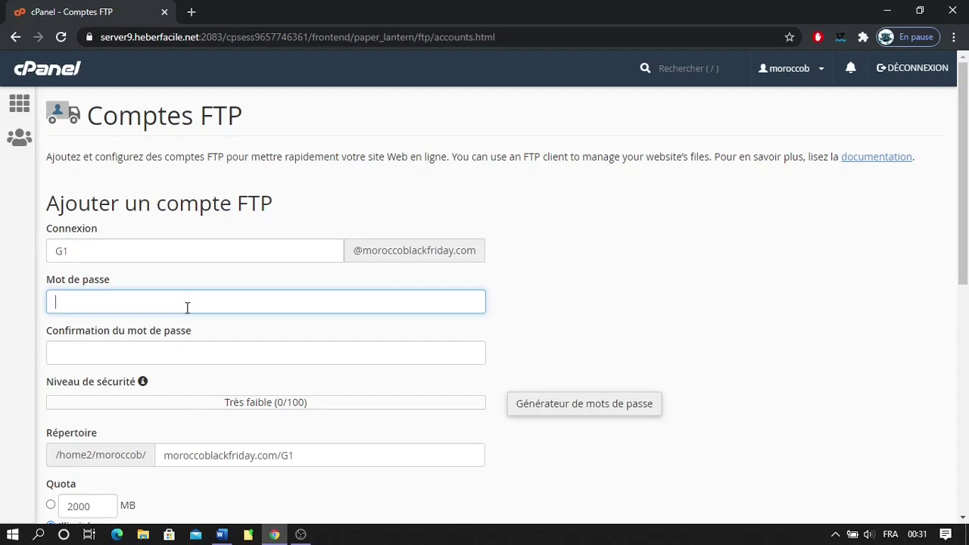
{"action": "type", "text": "••"}
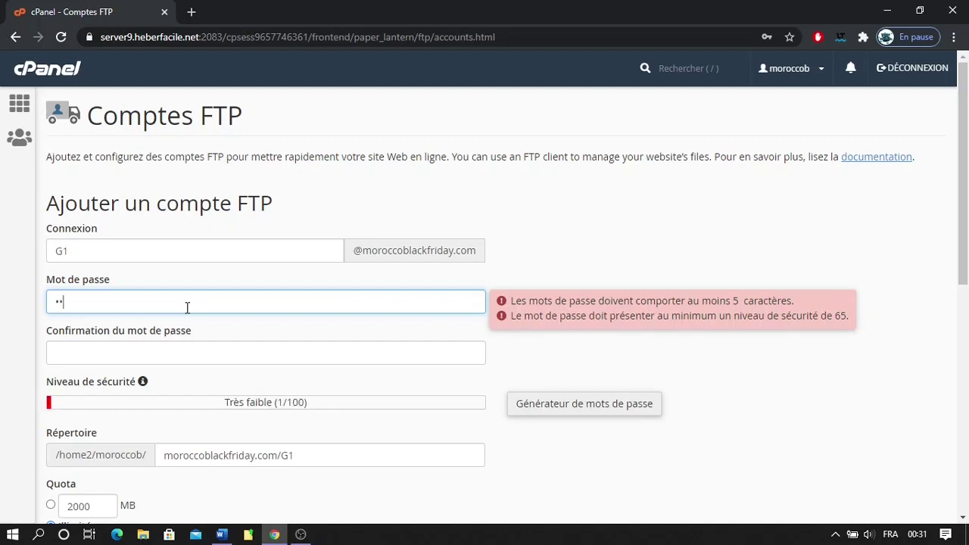
{"action": "type", "text": "••"}
{"action": "type", "text": "•••••"}
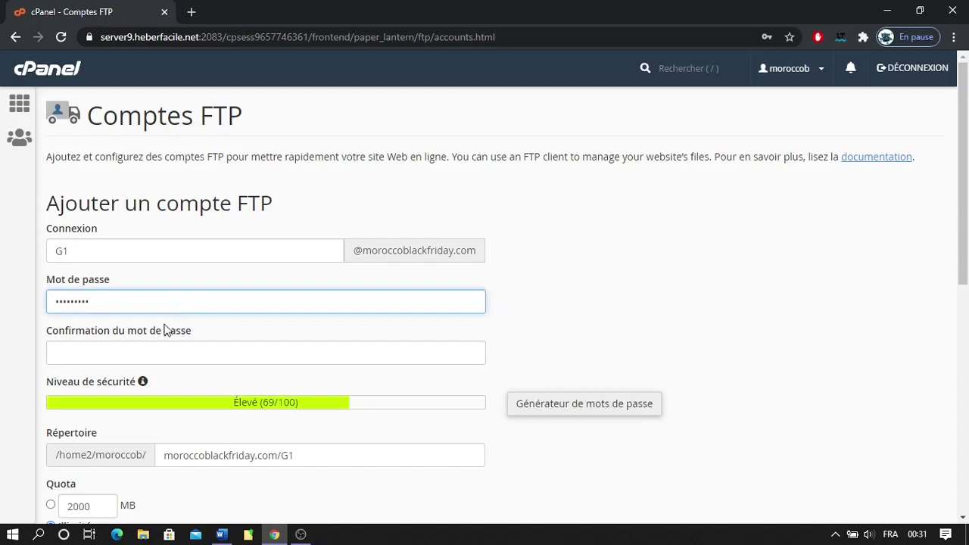
{"action": "left_click", "coordinate": [161, 348]}
{"action": "type", "text": "•••"}
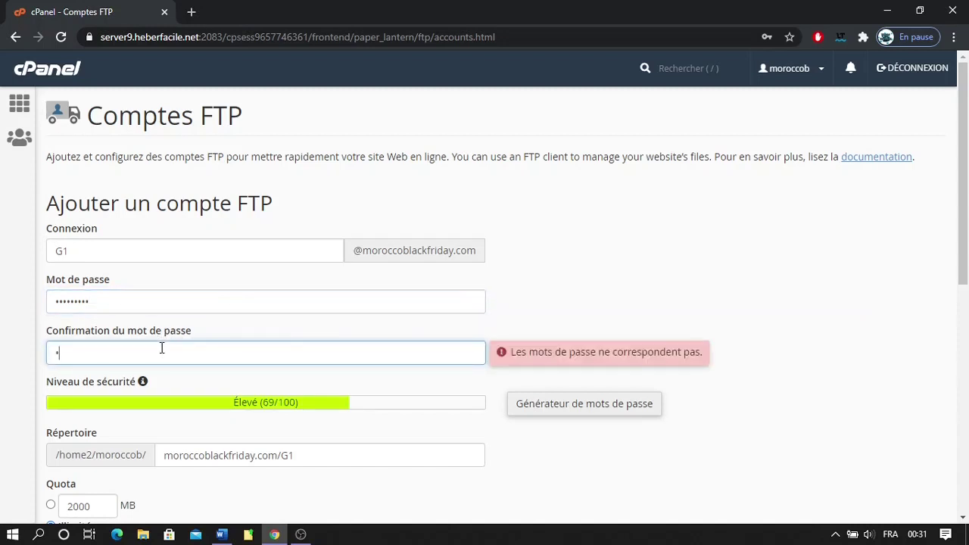
{"action": "type", "text": "••••••"}
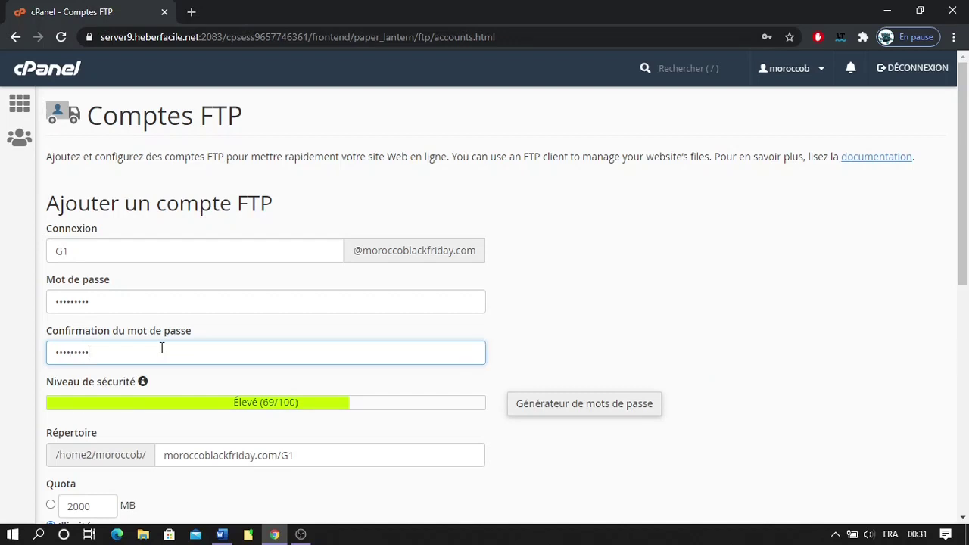
- Limit the account's quota to 600 MB and create the FTP account
{"action": "scroll", "coordinate": [161, 348], "scroll_direction": "down", "scroll_amount": 2}
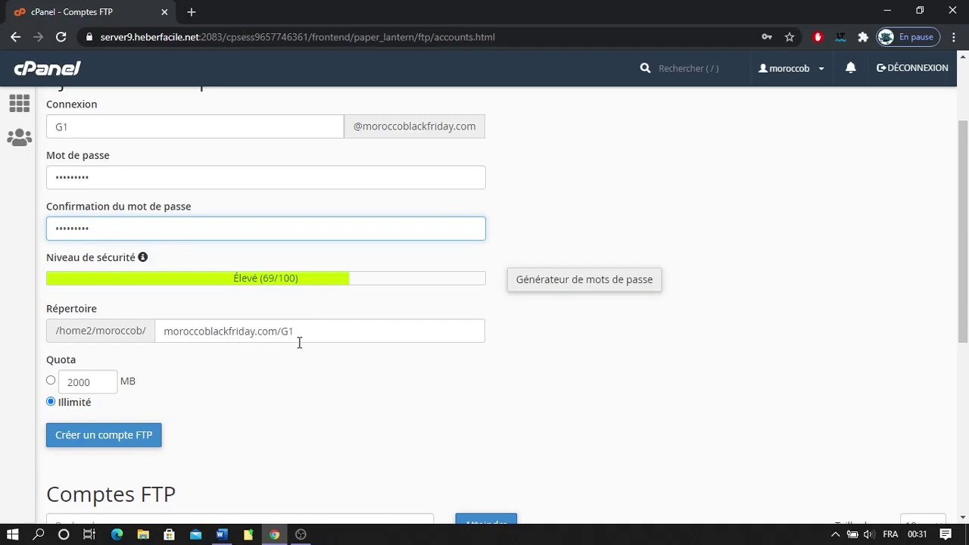
{"action": "left_click", "coordinate": [51, 381]}
{"action": "double_click", "coordinate": [77, 383]}
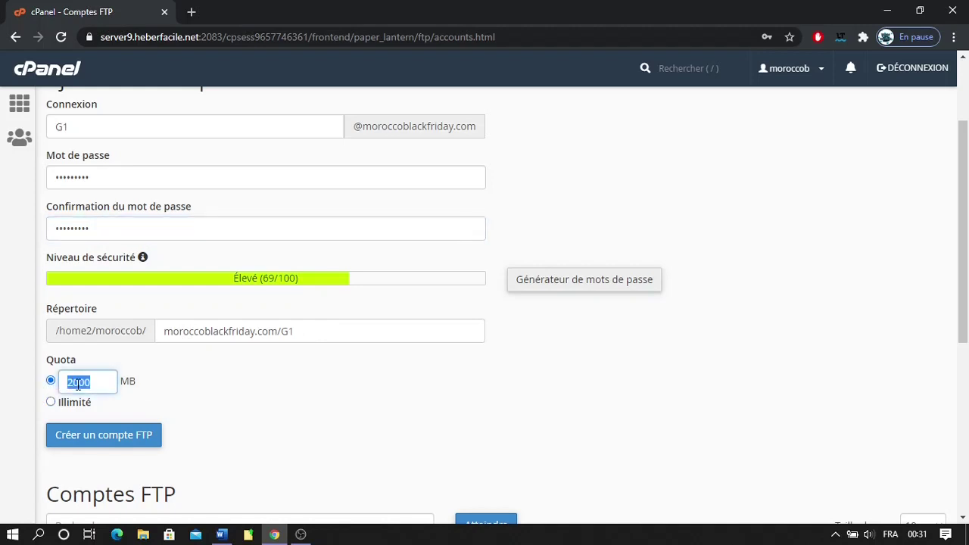
{"action": "type", "text": "600"}
{"action": "left_click", "coordinate": [98, 443]}
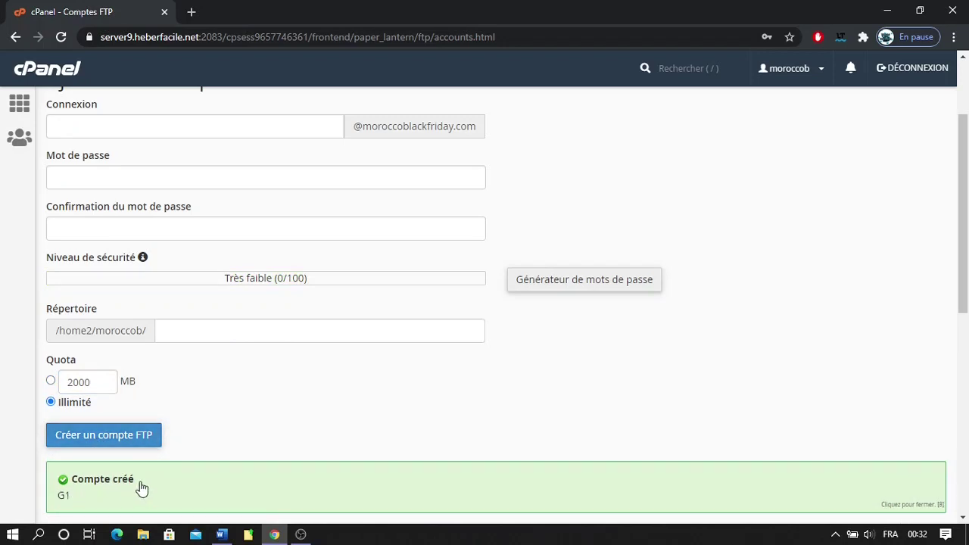
- Review the G1 account's path, quota and available actions in the list of FTP accounts
{"action": "scroll", "coordinate": [139, 484], "scroll_direction": "down", "scroll_amount": 1}
{"action": "scroll", "coordinate": [140, 485], "scroll_direction": "down", "scroll_amount": 3}
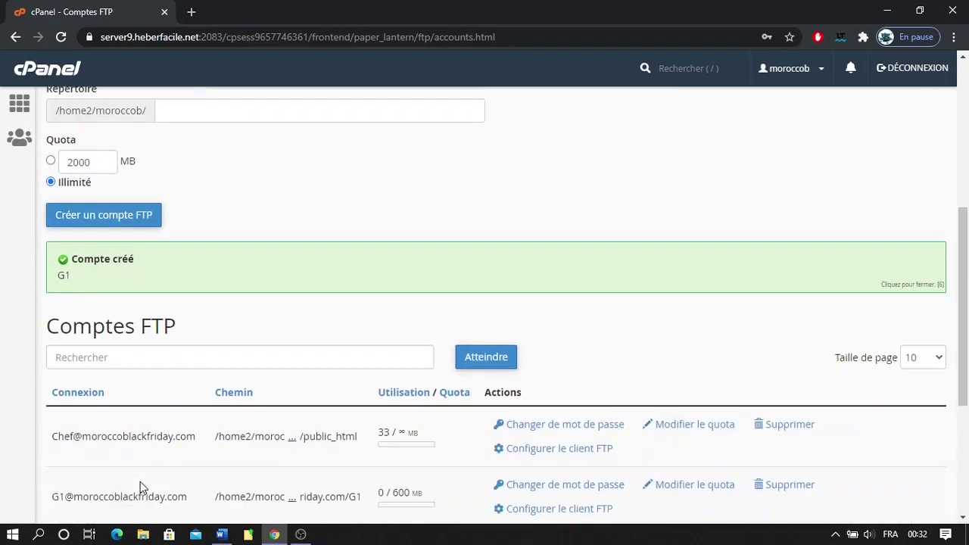
{"action": "scroll", "coordinate": [224, 458], "scroll_direction": "down", "scroll_amount": 2}
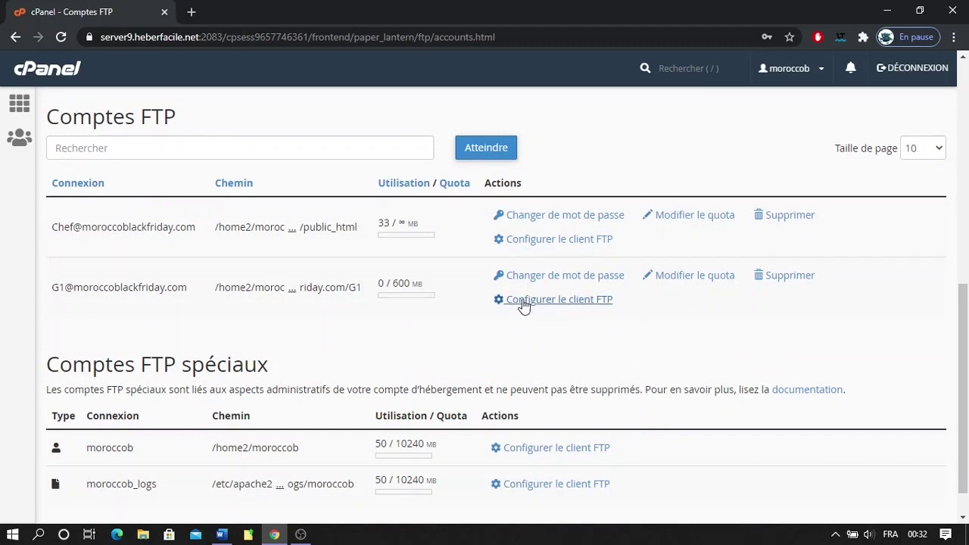
{"action": "scroll", "coordinate": [422, 356], "scroll_direction": "up", "scroll_amount": 2}
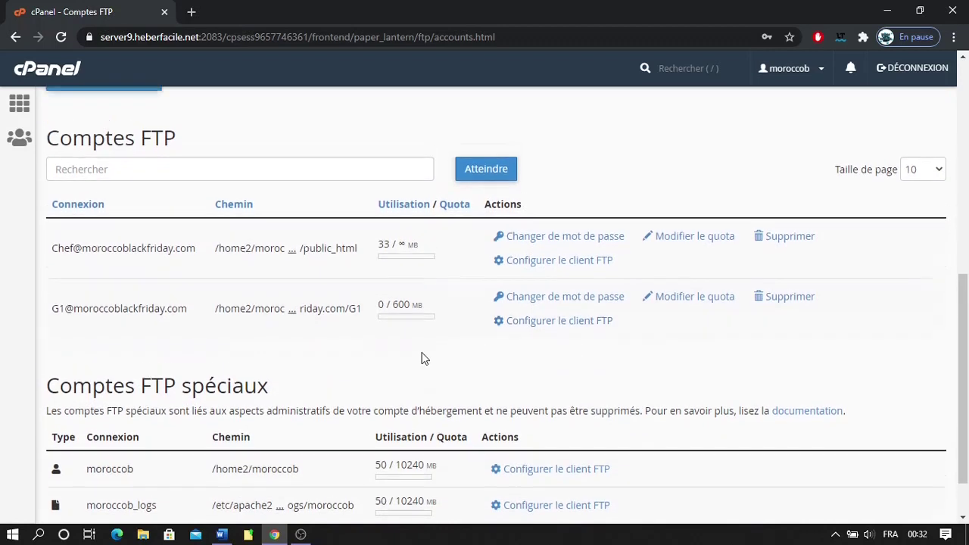
{"action": "scroll", "coordinate": [422, 356], "scroll_direction": "up", "scroll_amount": 3}
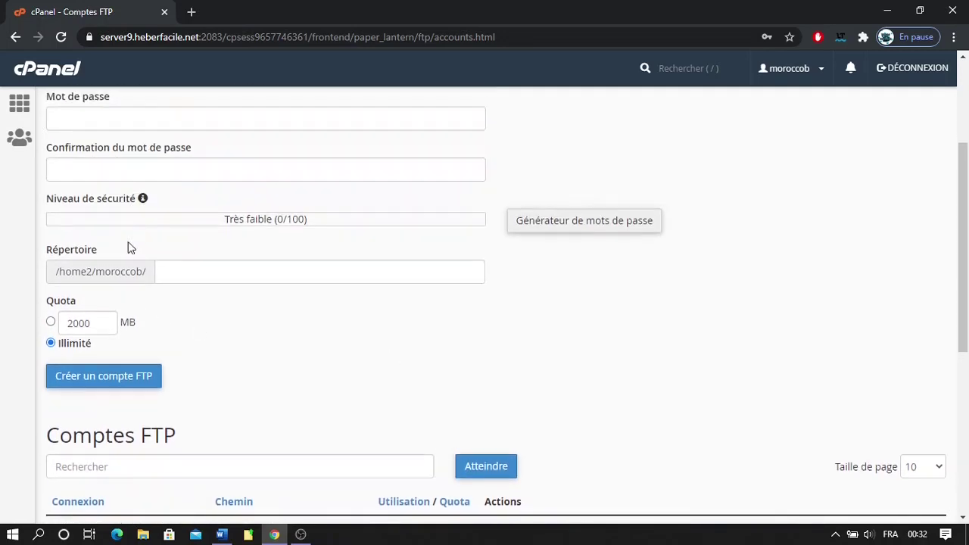
{"action": "scroll", "coordinate": [201, 257], "scroll_direction": "up", "scroll_amount": 2}
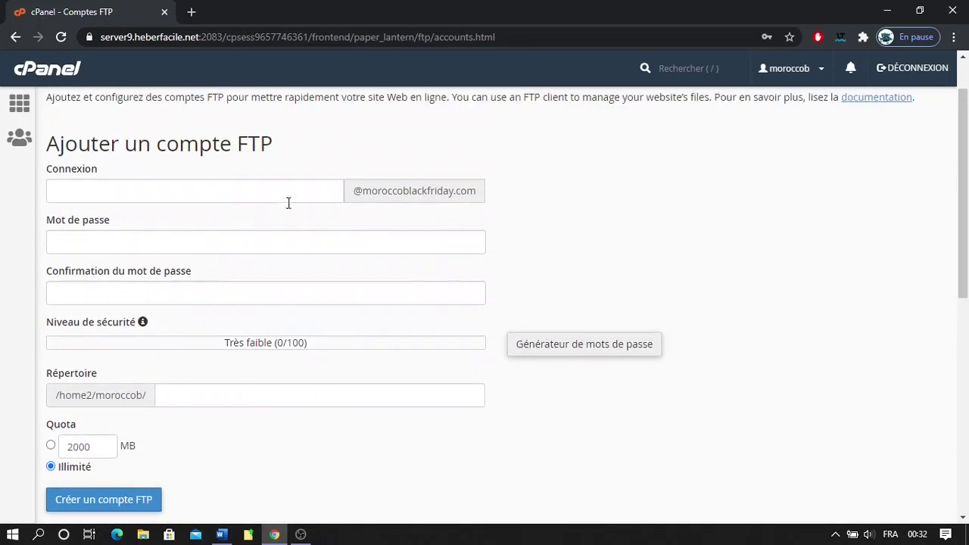
{"action": "scroll", "coordinate": [253, 317], "scroll_direction": "down", "scroll_amount": 6}
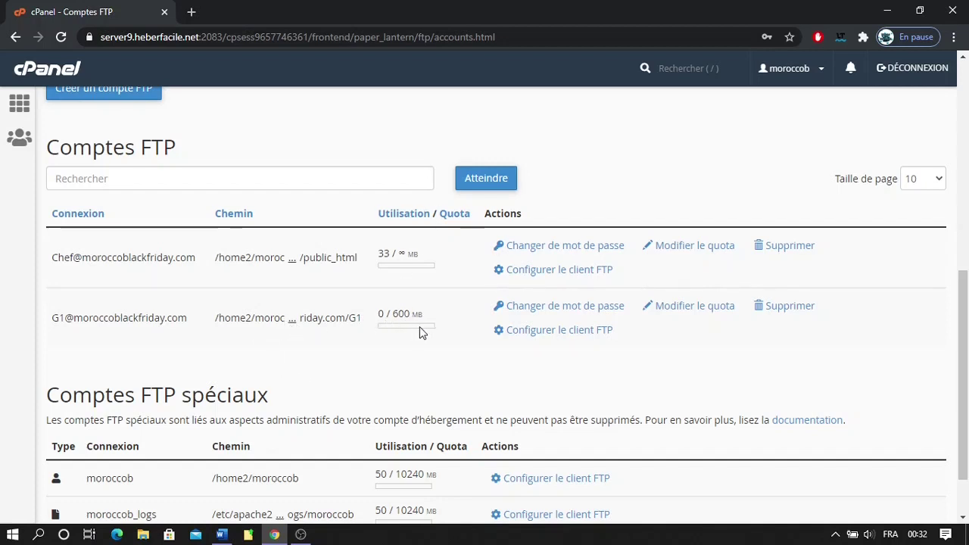
- Show the FTP client configuration of the G1 account and examine its manual settings and configuration files
{"action": "left_click", "coordinate": [551, 333]}
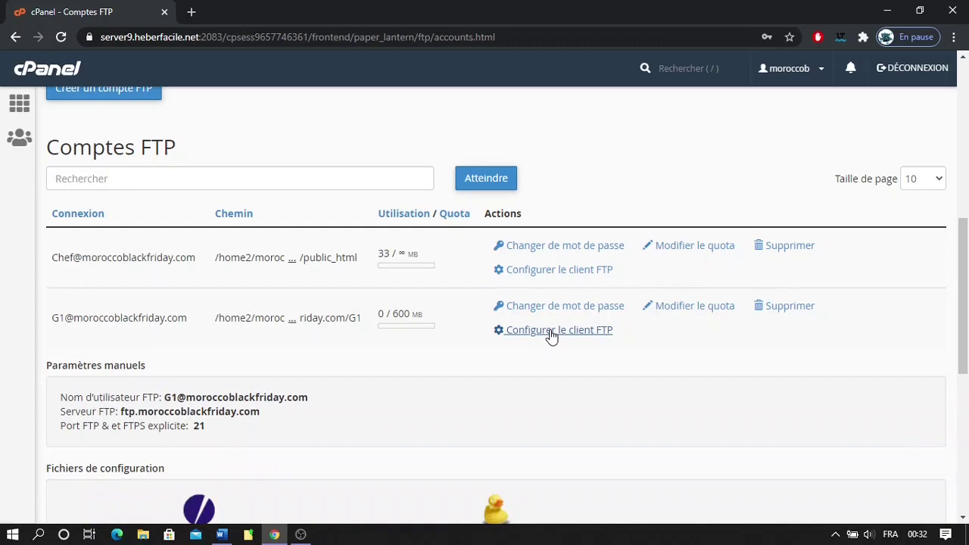
{"action": "scroll", "coordinate": [415, 393], "scroll_direction": "down", "scroll_amount": 2}
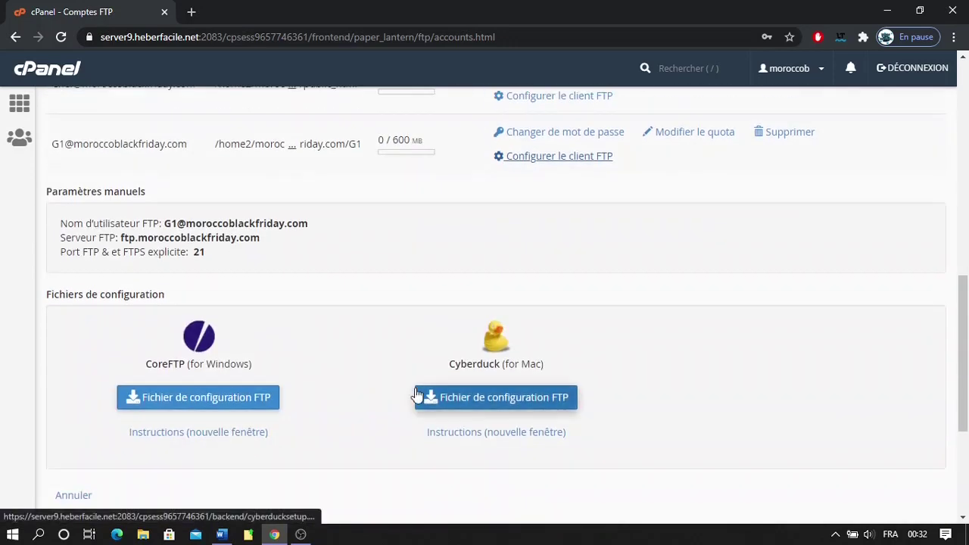
{"action": "scroll", "coordinate": [416, 394], "scroll_direction": "down", "scroll_amount": 3}
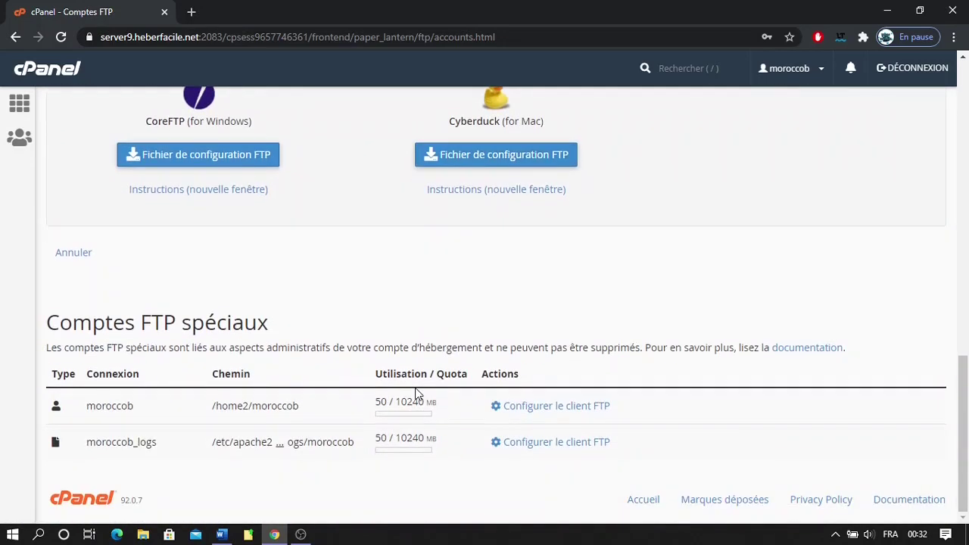
{"action": "scroll", "coordinate": [415, 394], "scroll_direction": "up", "scroll_amount": 2}
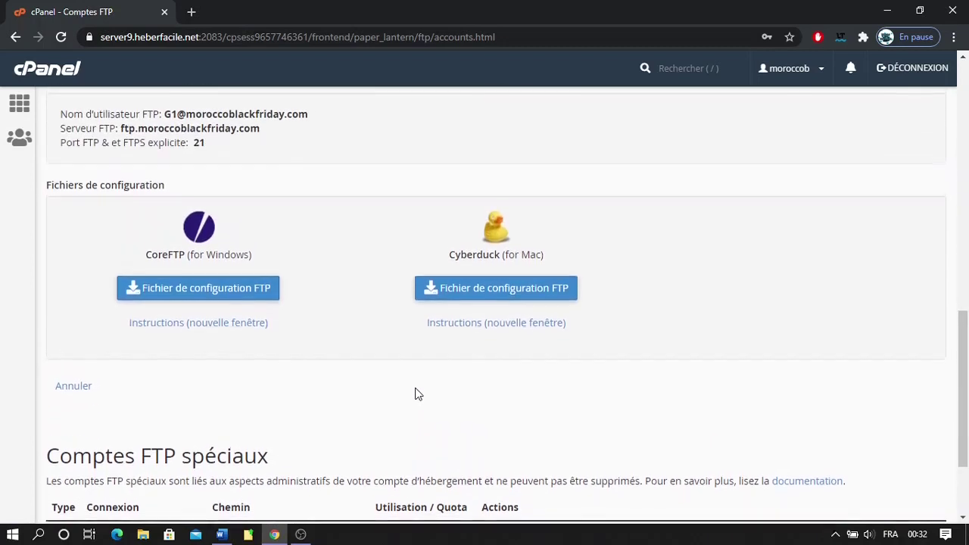
{"action": "scroll", "coordinate": [416, 394], "scroll_direction": "up", "scroll_amount": 1}
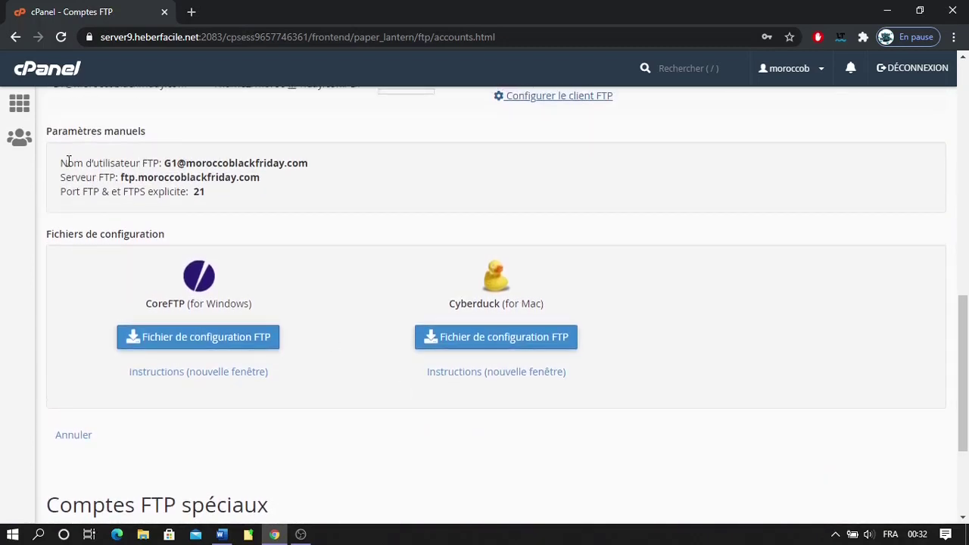
- Copy G1's manual FTP settings (username, server and port) and paste them into a new blank A4 portrait publication in Publisher
{"action": "left_click_drag", "start_coordinate": [61, 162], "coordinate": [211, 196]}
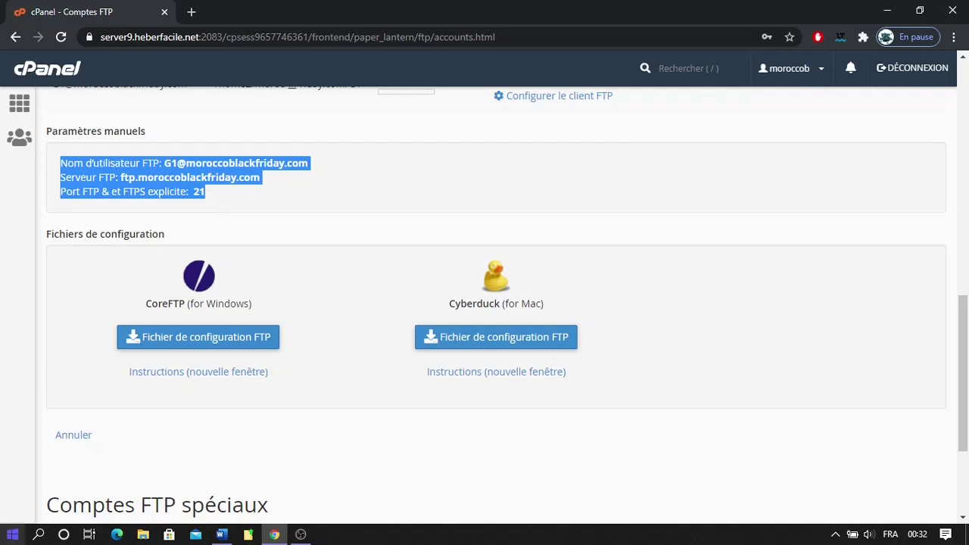
{"action": "left_click", "coordinate": [12, 534]}
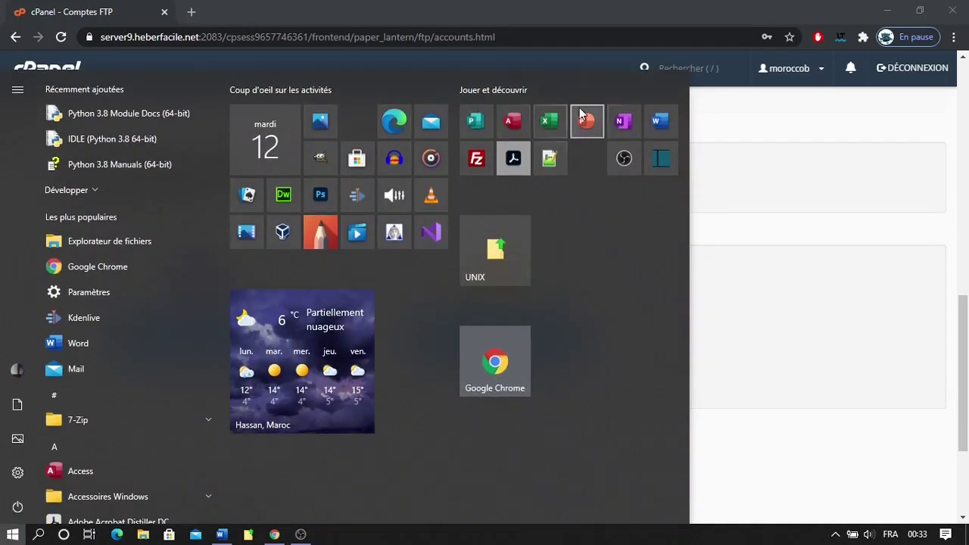
{"action": "left_click", "coordinate": [481, 125]}
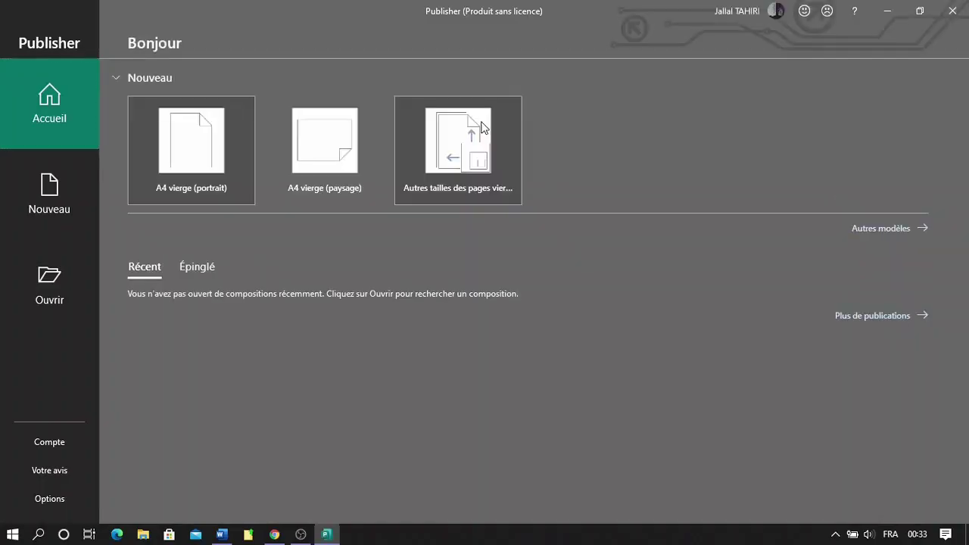
{"action": "left_click", "coordinate": [194, 150]}
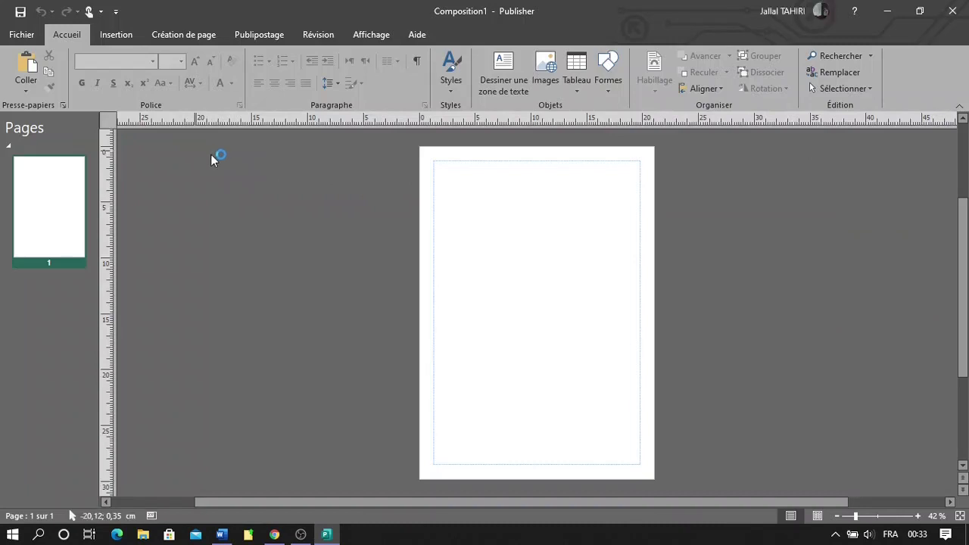
{"action": "left_click", "coordinate": [872, 515]}
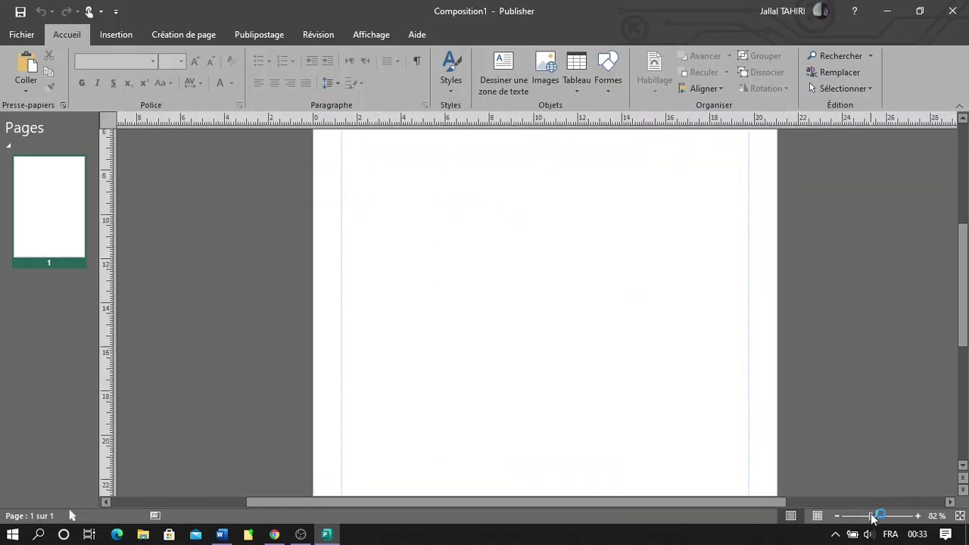
{"action": "right_click", "coordinate": [384, 190]}
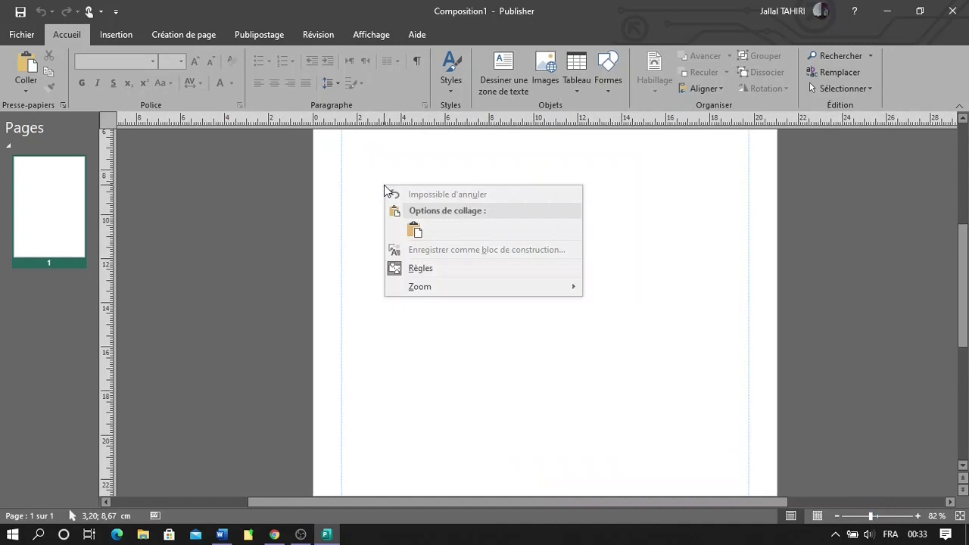
{"action": "left_click", "coordinate": [413, 232]}
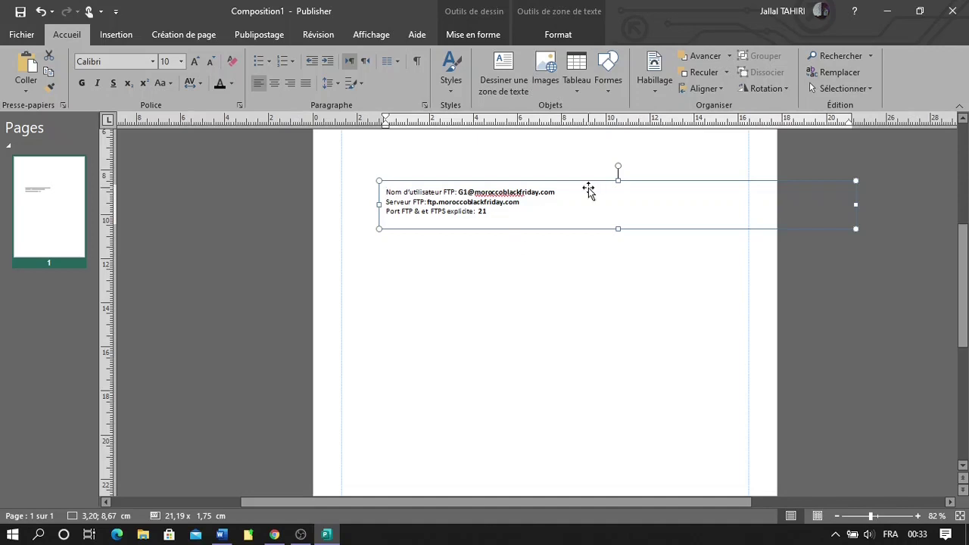
- Minimize the Publisher and browser windows and launch FileZilla
{"action": "left_click", "coordinate": [888, 11]}
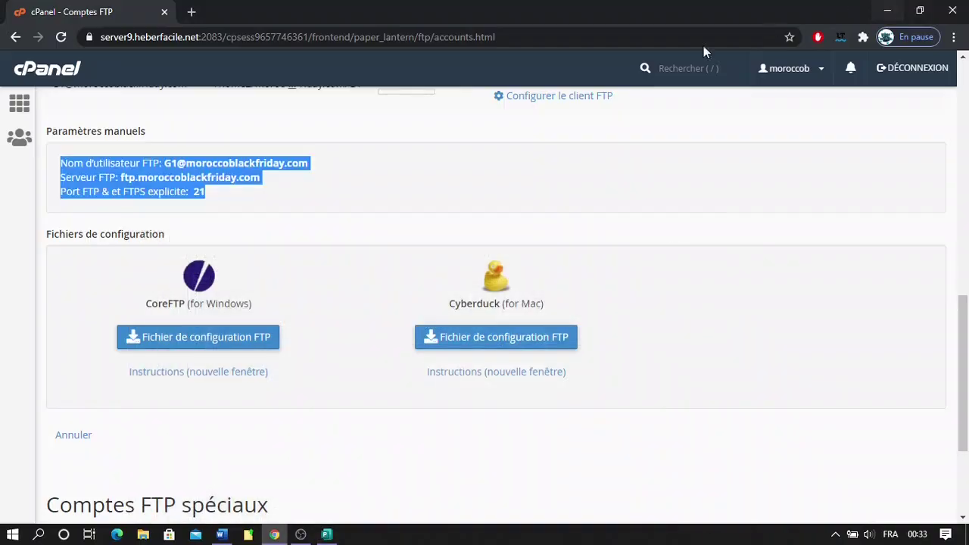
{"action": "left_click", "coordinate": [888, 11]}
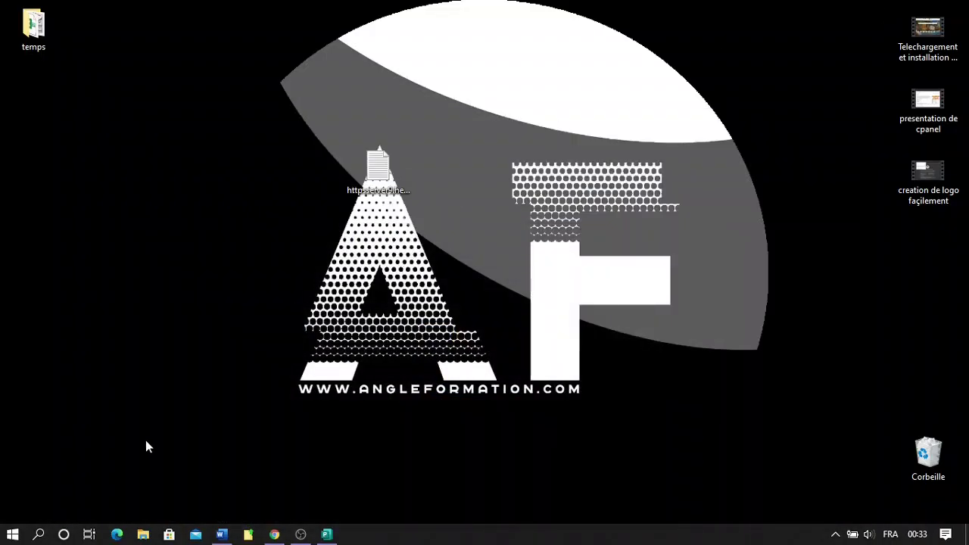
{"action": "left_click", "coordinate": [12, 534]}
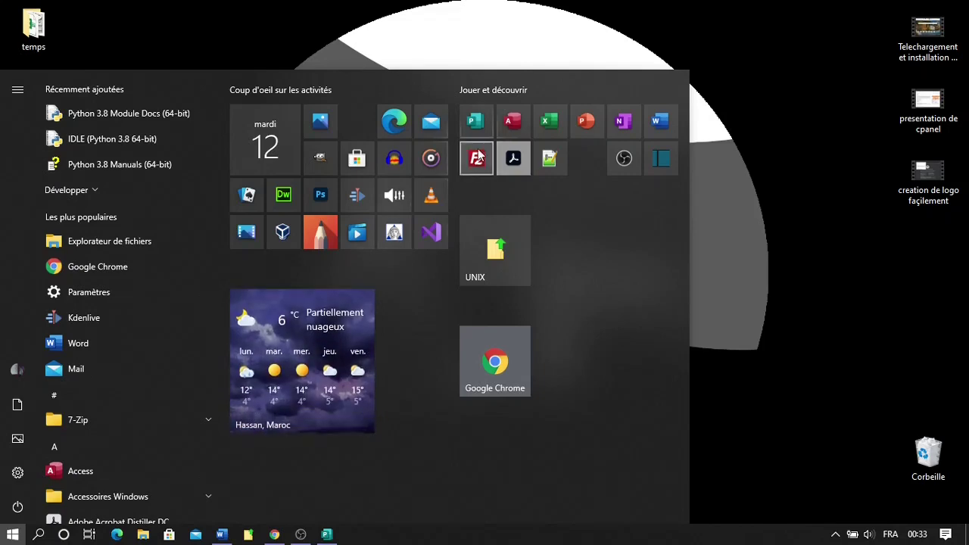
{"action": "left_click", "coordinate": [476, 158]}
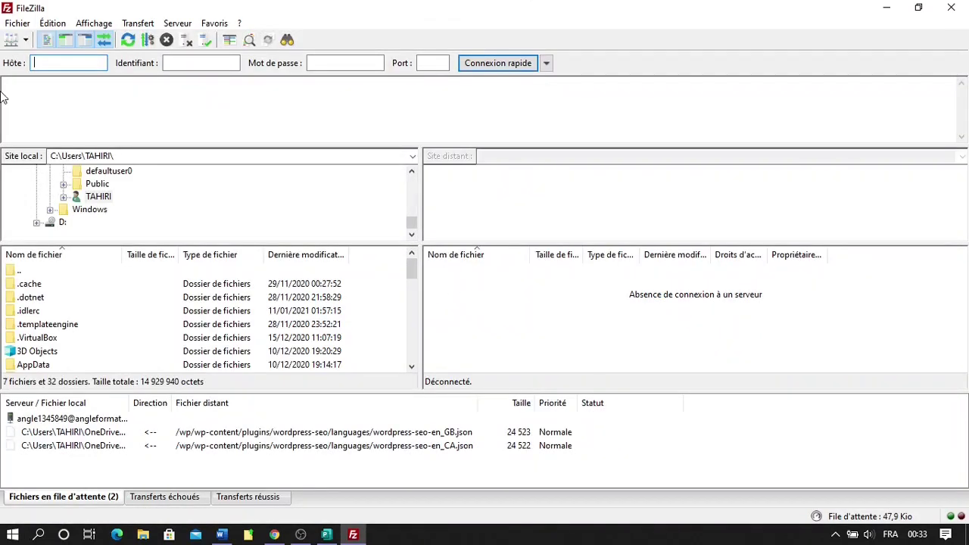
{"action": "left_click", "coordinate": [17, 24]}
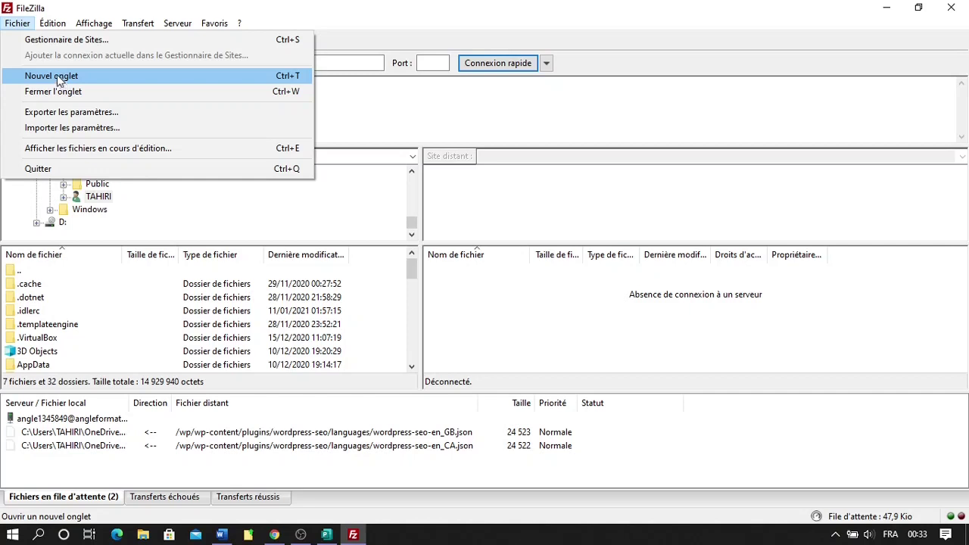
{"action": "left_click", "coordinate": [92, 40]}
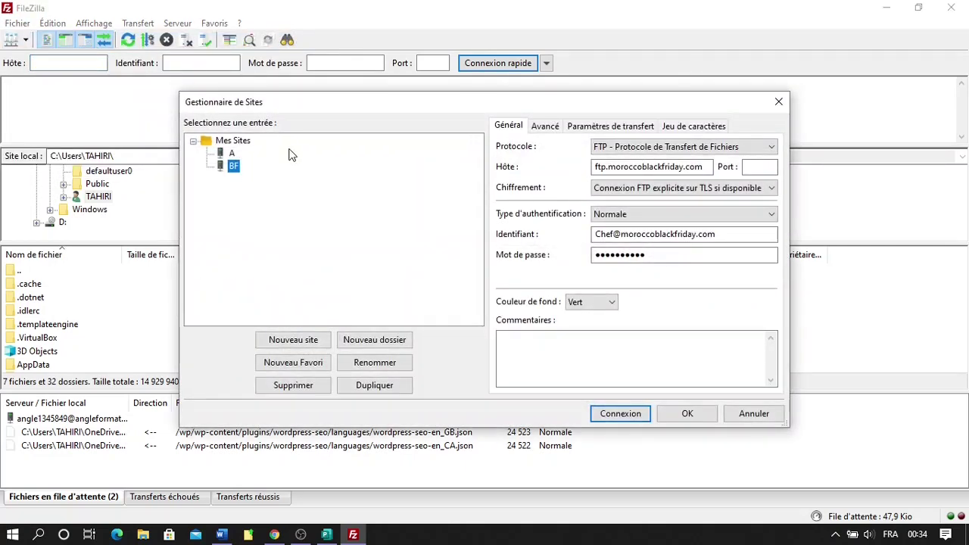
{"action": "left_click", "coordinate": [778, 102]}
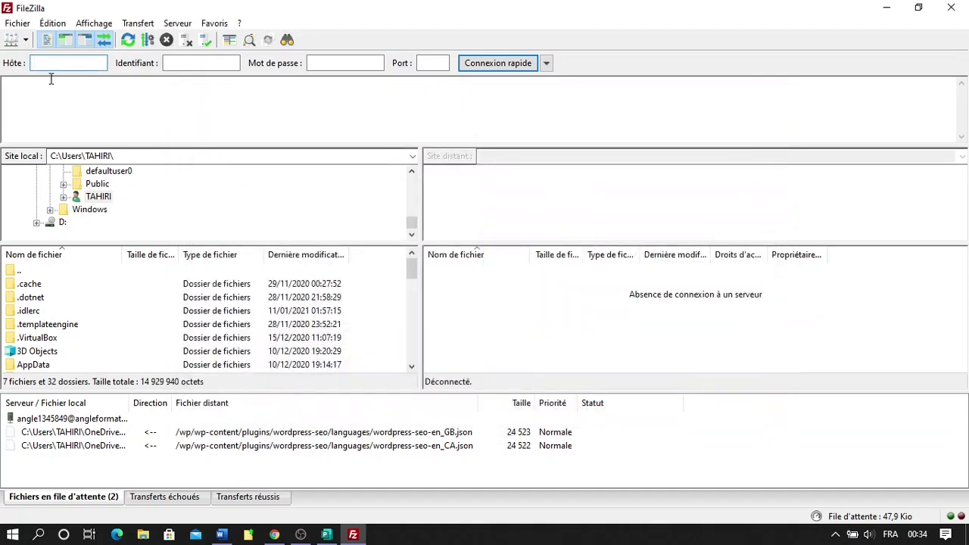
- Add a new site named G1 under Mes Sites in the Site Manager
{"action": "left_click", "coordinate": [11, 42]}
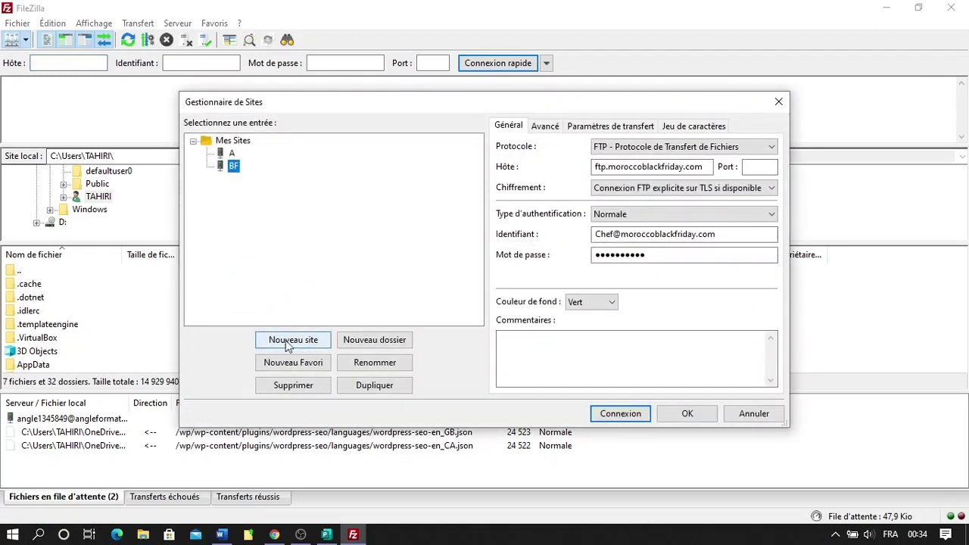
{"action": "left_click", "coordinate": [309, 346]}
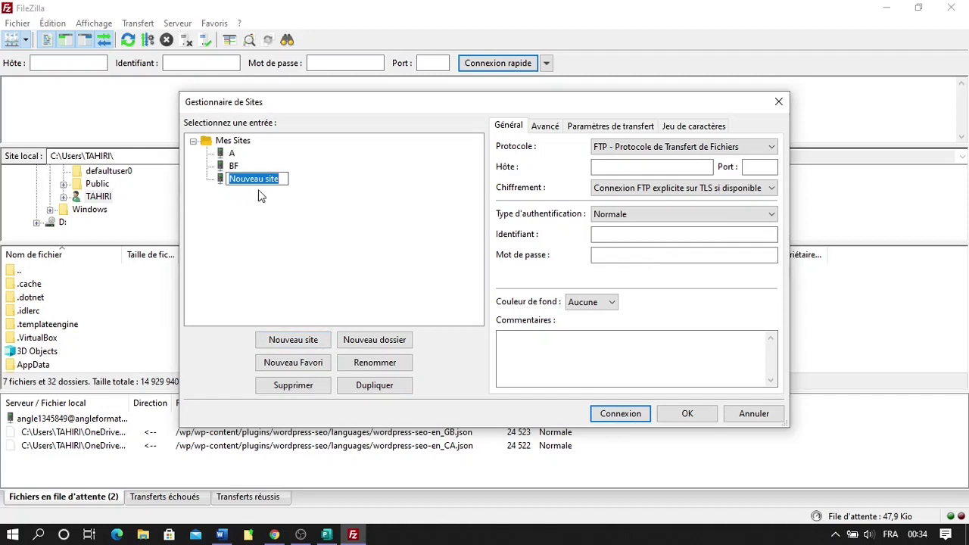
{"action": "type", "text": "G1"}
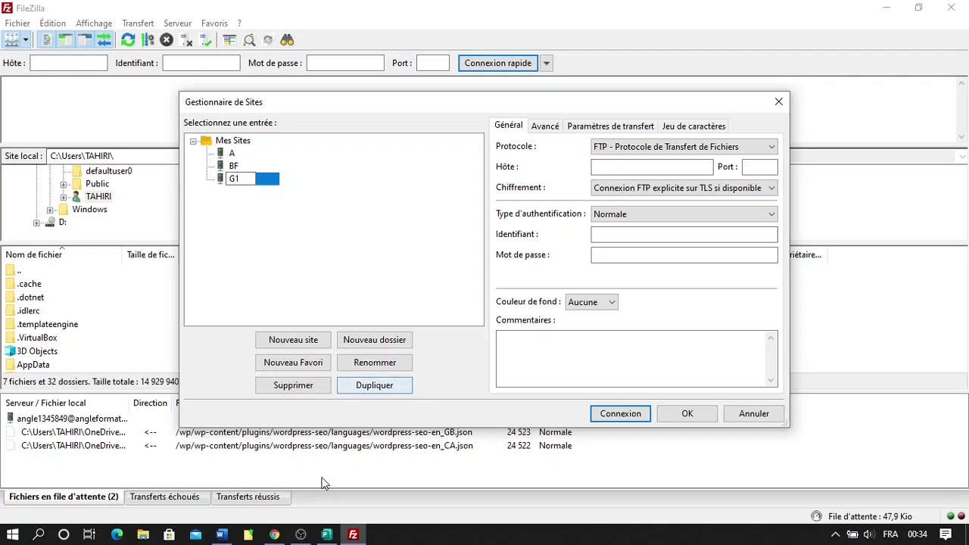
- Copy the server address ftp.moroccoblackfriday.com from the Publisher notes and paste it as the G1 site's host in FileZilla
{"action": "left_click", "coordinate": [326, 534]}
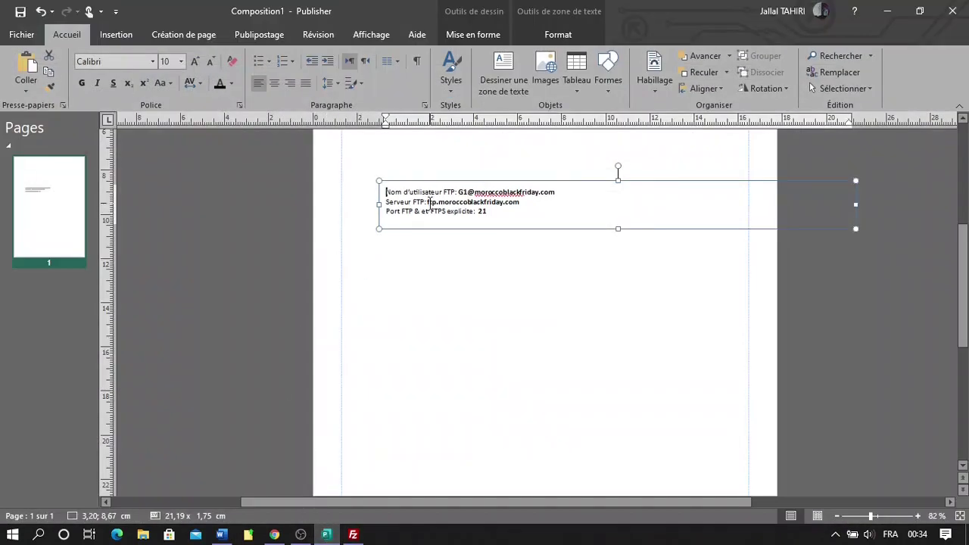
{"action": "left_click_drag", "start_coordinate": [428, 202], "coordinate": [518, 203]}
{"action": "key", "text": "ctrl+c"}
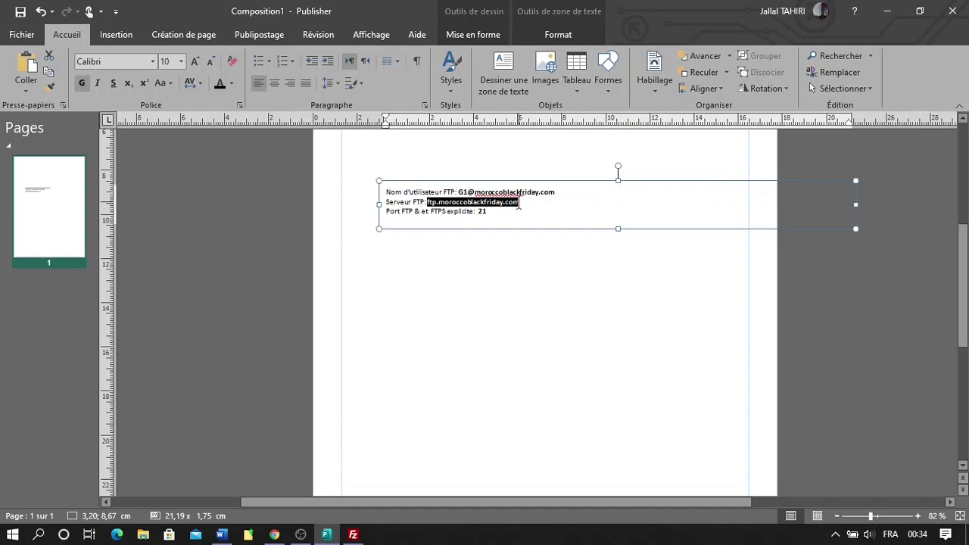
{"action": "left_click", "coordinate": [353, 534]}
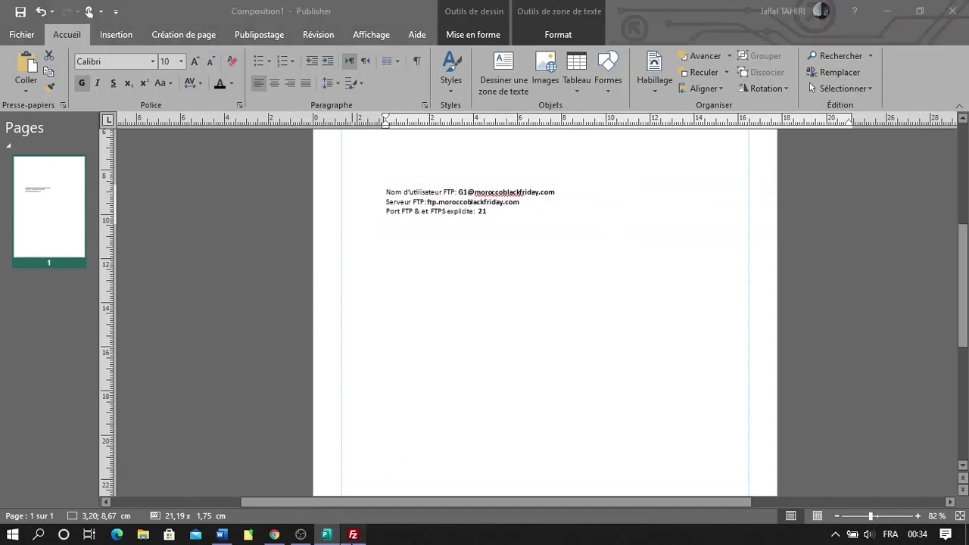
{"action": "left_click", "coordinate": [625, 167]}
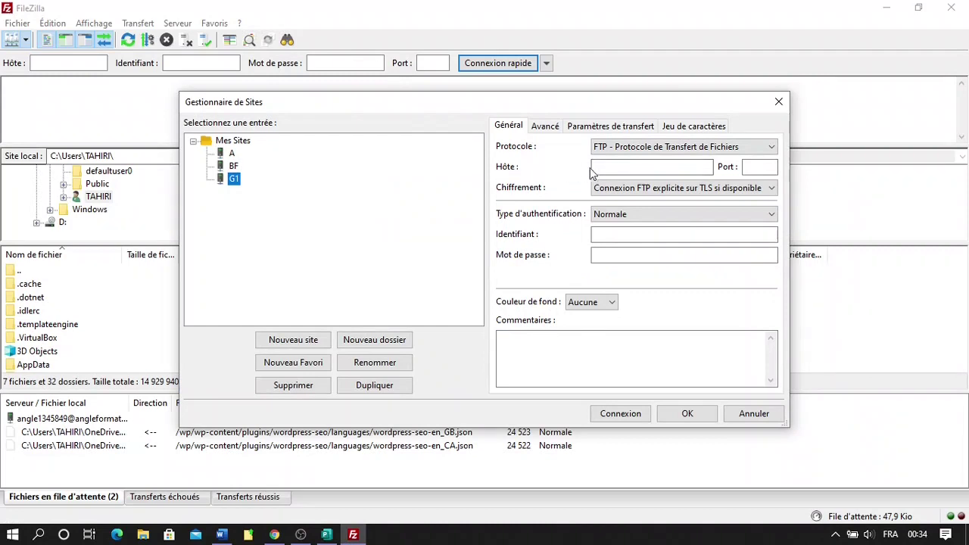
{"action": "left_click", "coordinate": [622, 166]}
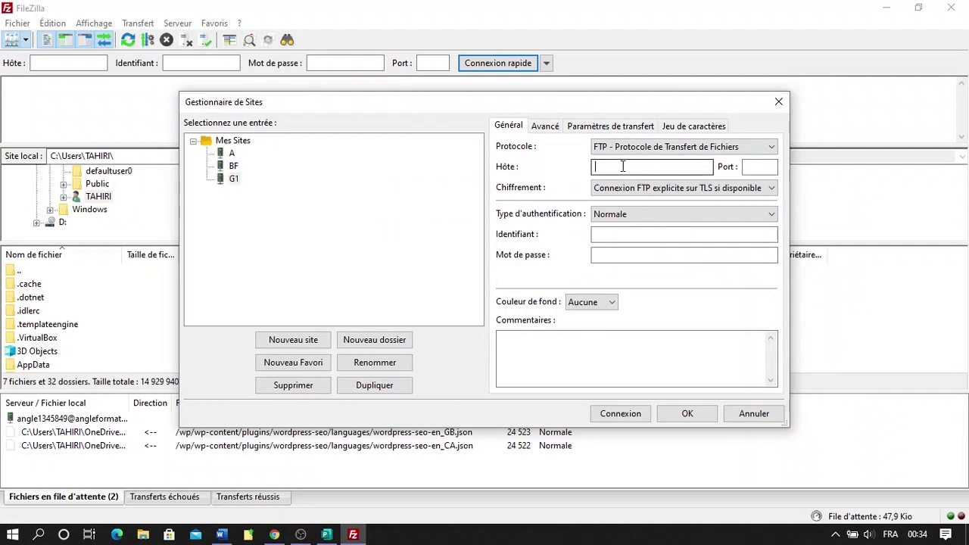
{"action": "key", "text": "ctrl+v"}
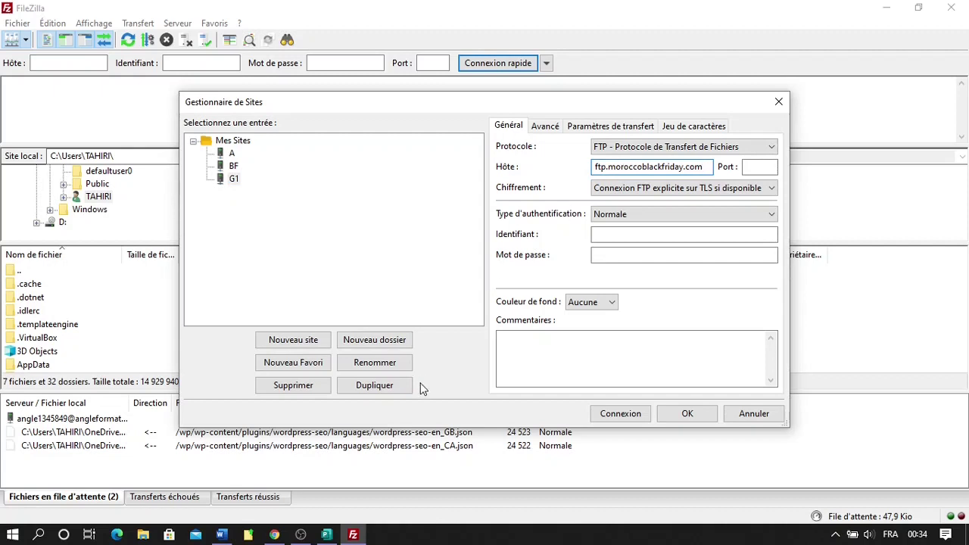
- Check the FTP port in the Publisher notes and set the G1 site's port to 21 in FileZilla
{"action": "left_click", "coordinate": [327, 534]}
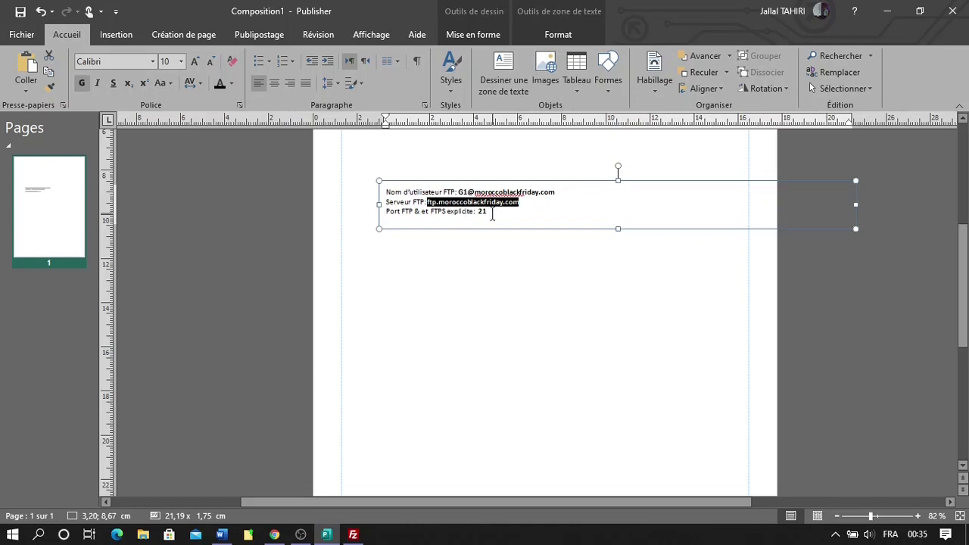
{"action": "left_click", "coordinate": [353, 534]}
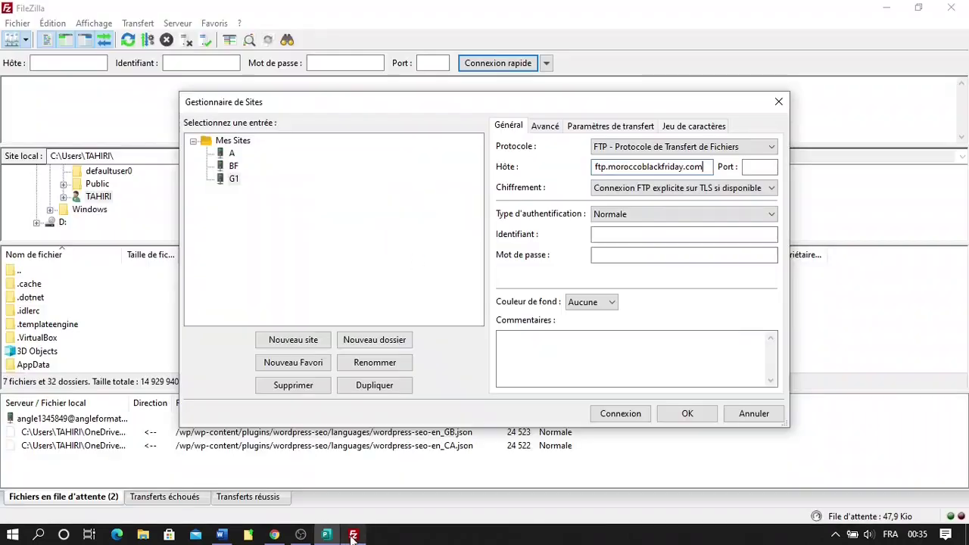
{"action": "left_click", "coordinate": [759, 167]}
{"action": "type", "text": "21"}
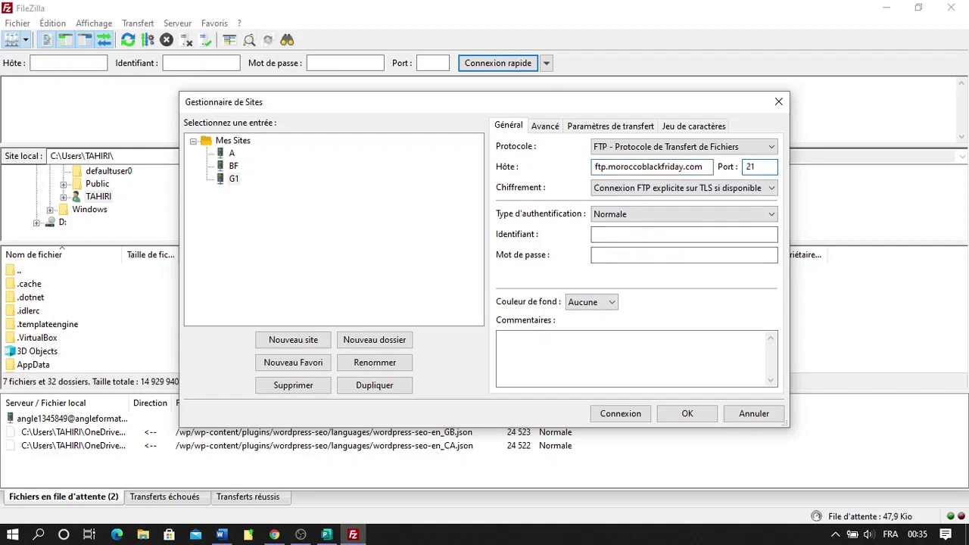
- Copy G1's FTP username from the Publisher notes and paste it as the site's login identifier in FileZilla
{"action": "left_click", "coordinate": [629, 238]}
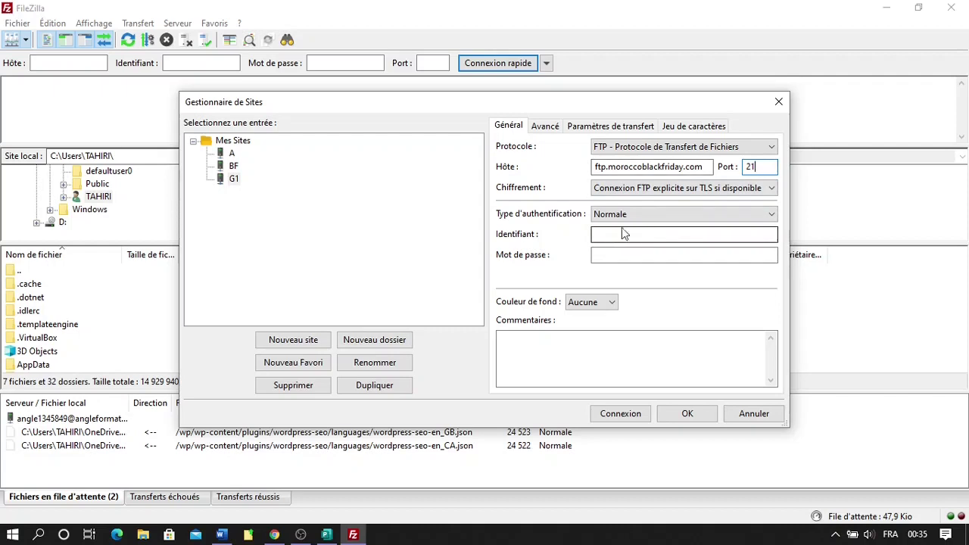
{"action": "left_click", "coordinate": [326, 534]}
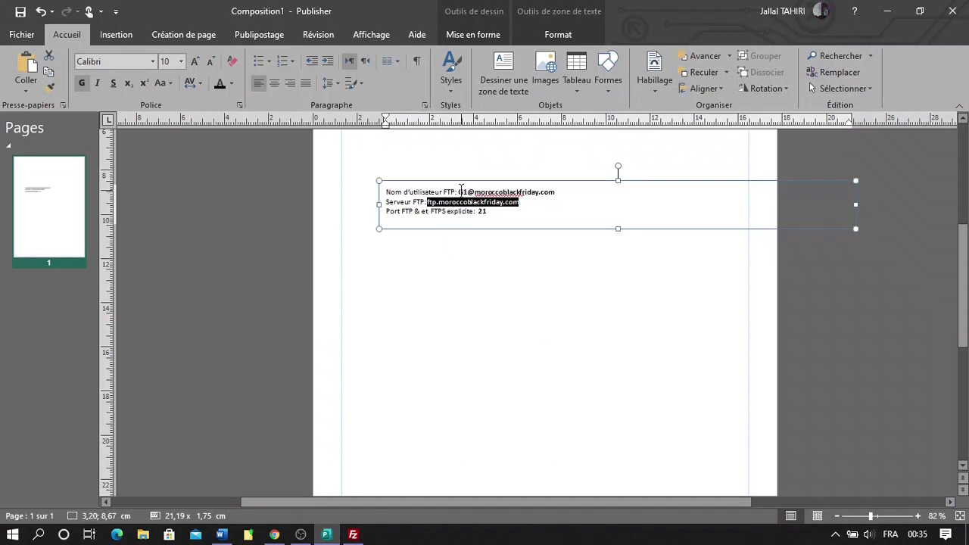
{"action": "left_click_drag", "start_coordinate": [459, 189], "coordinate": [564, 193]}
{"action": "key", "text": "ctrl+c"}
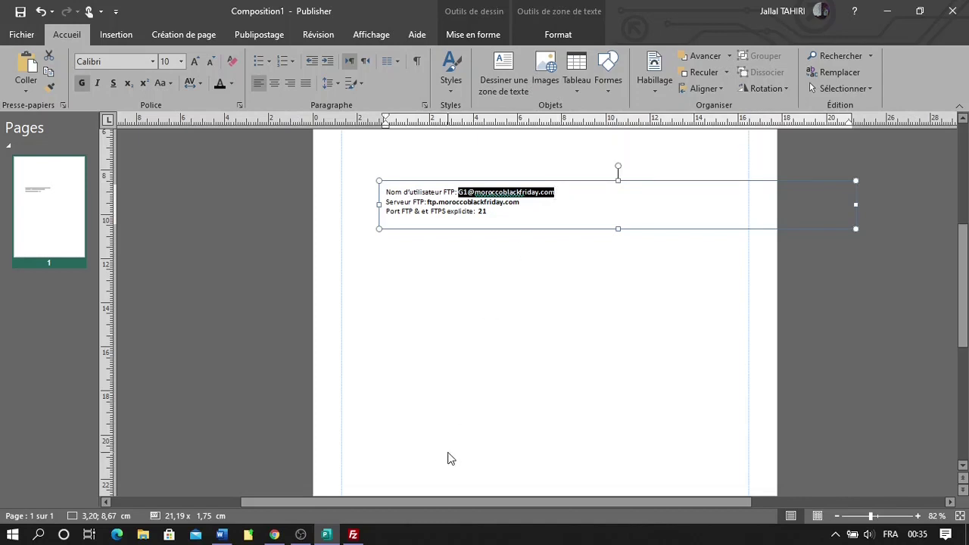
{"action": "left_click", "coordinate": [352, 534]}
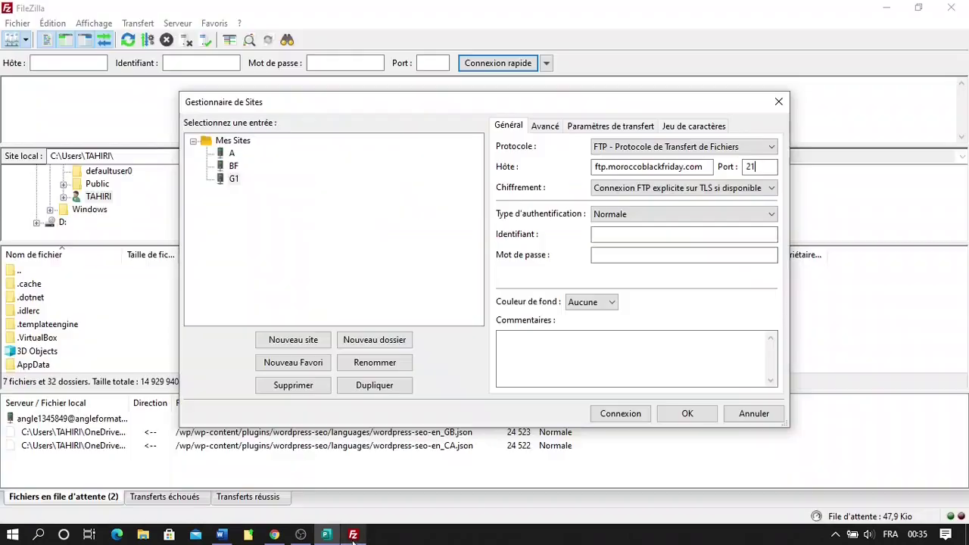
{"action": "left_click", "coordinate": [644, 233]}
{"action": "key", "text": "ctrl+v"}
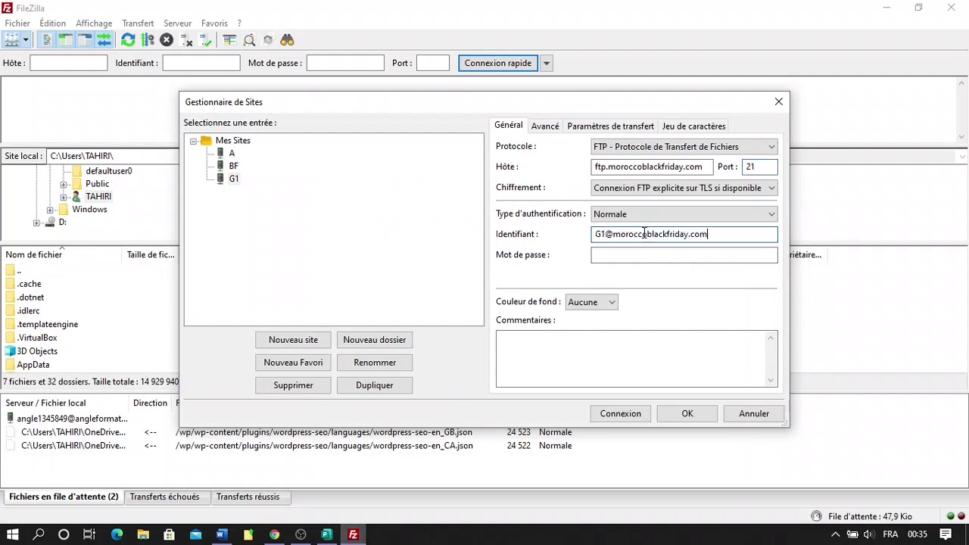
- Enter the G1 account's password and connect to the site to list its remote root folder
{"action": "left_click", "coordinate": [636, 258]}
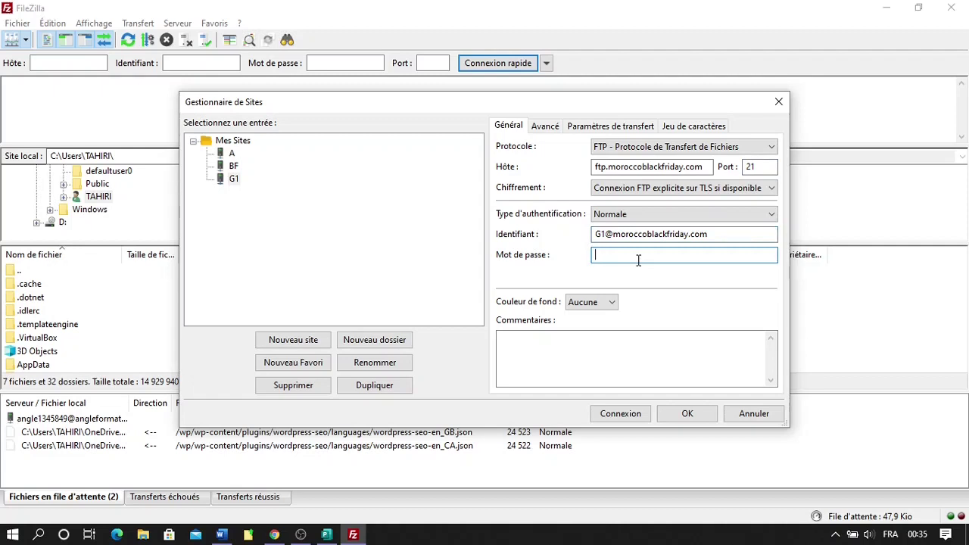
{"action": "type", "text": "•••••••••"}
{"action": "left_click", "coordinate": [633, 416]}
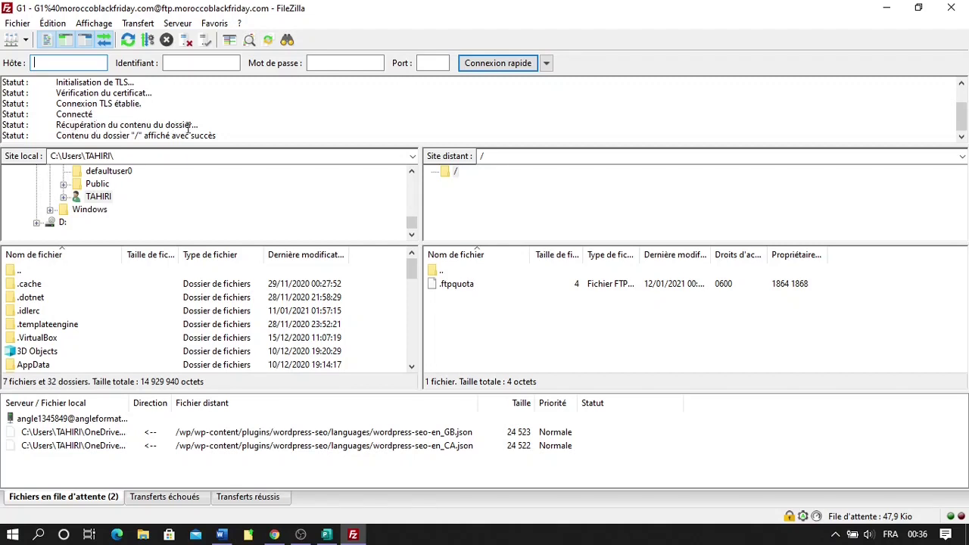
{"action": "left_click", "coordinate": [478, 268]}
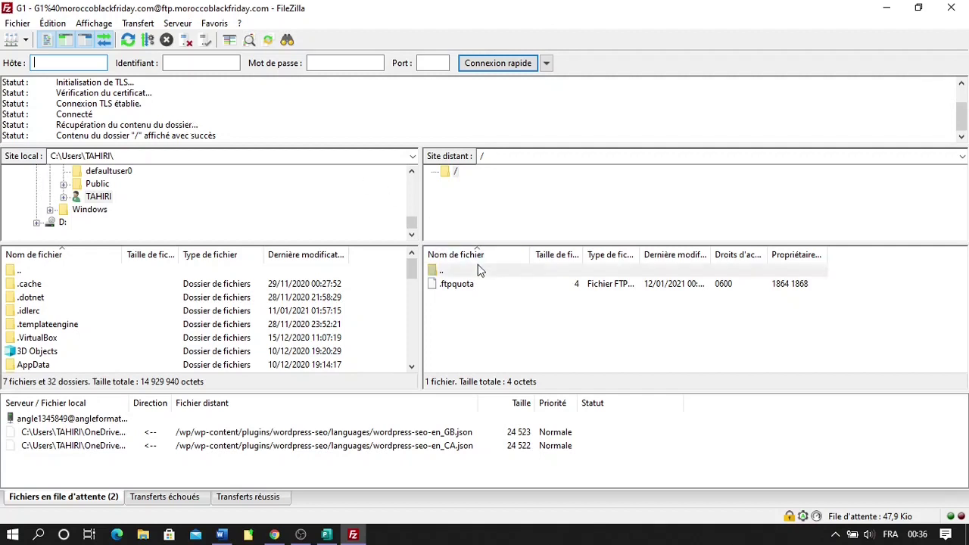